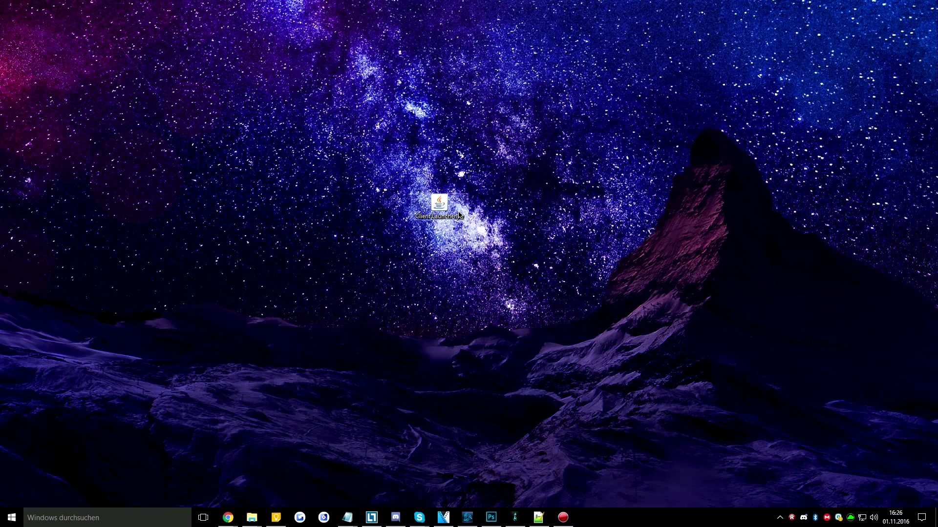
# Step: Start the client launcher from the desktop and preview its login form in English before returning it to German
pyautogui.moveTo(443, 215)
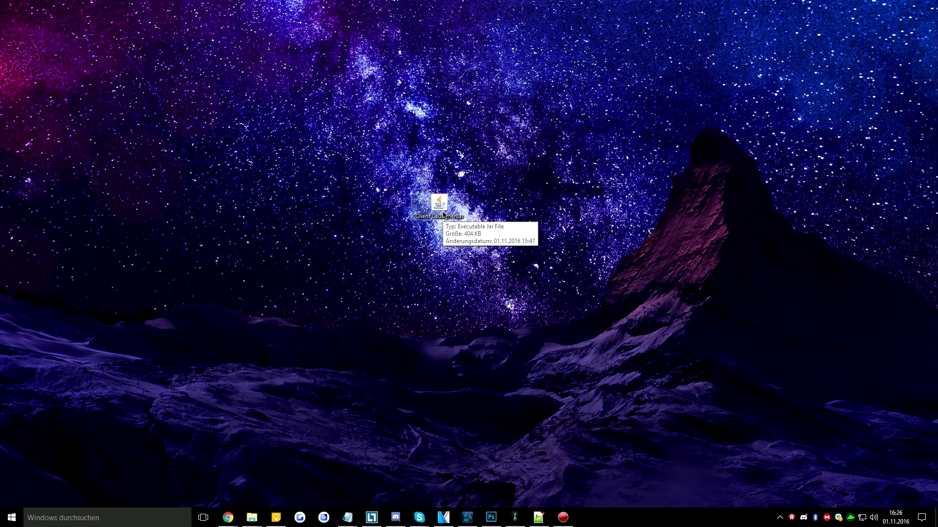
pyautogui.doubleClick(443, 215)
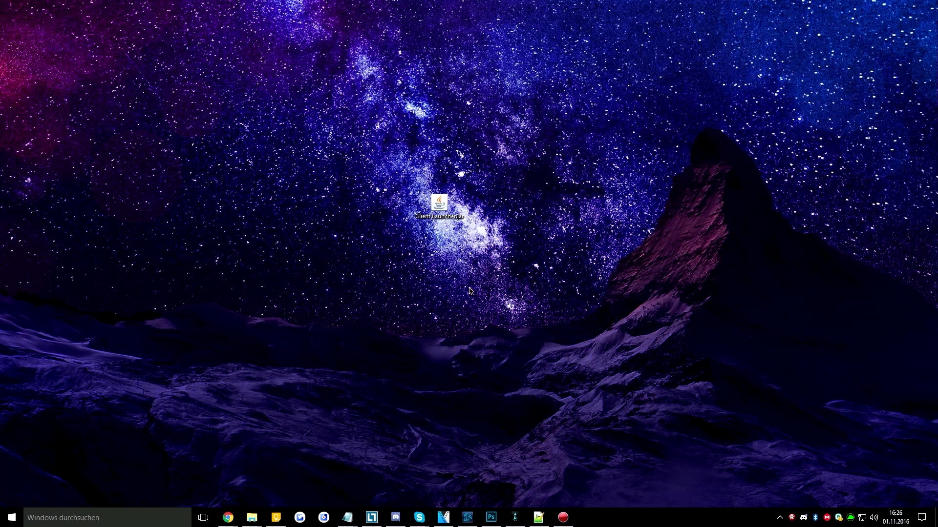
pyautogui.moveTo(482, 137)
pyautogui.mouseDown()
pyautogui.moveTo(419, 137)
pyautogui.moveTo(490, 127)
pyautogui.mouseUp()
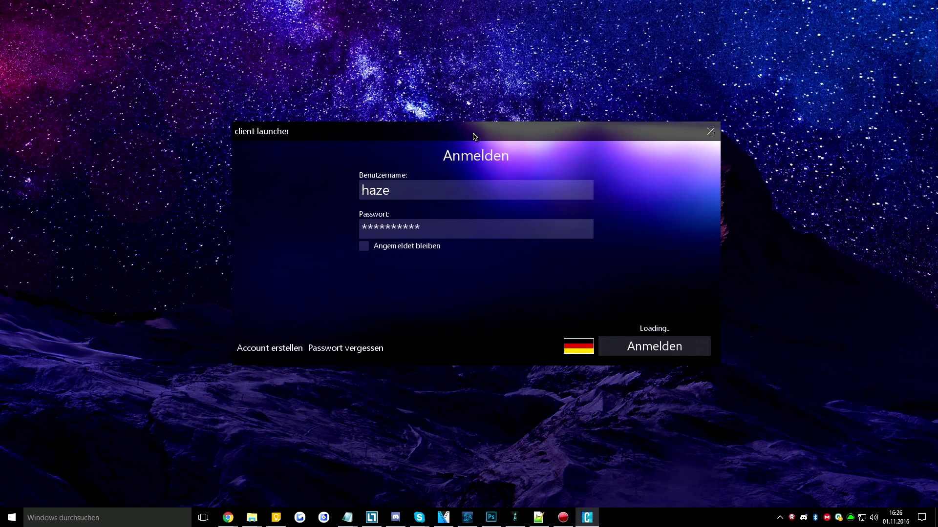
pyautogui.click(590, 349)
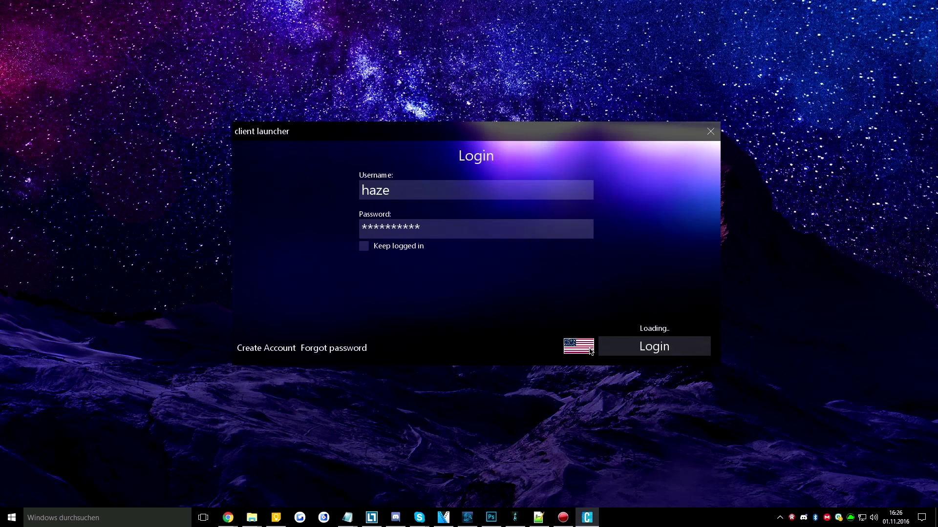
pyautogui.click(581, 352)
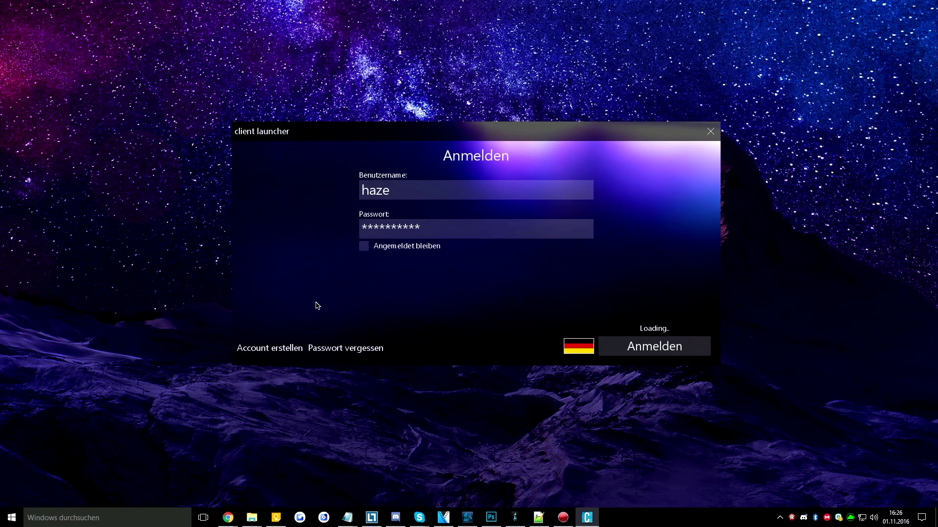
# Step: Try out the account registration form with username "name" and 10 as the sum answer, and return to the login form
pyautogui.click(286, 349)
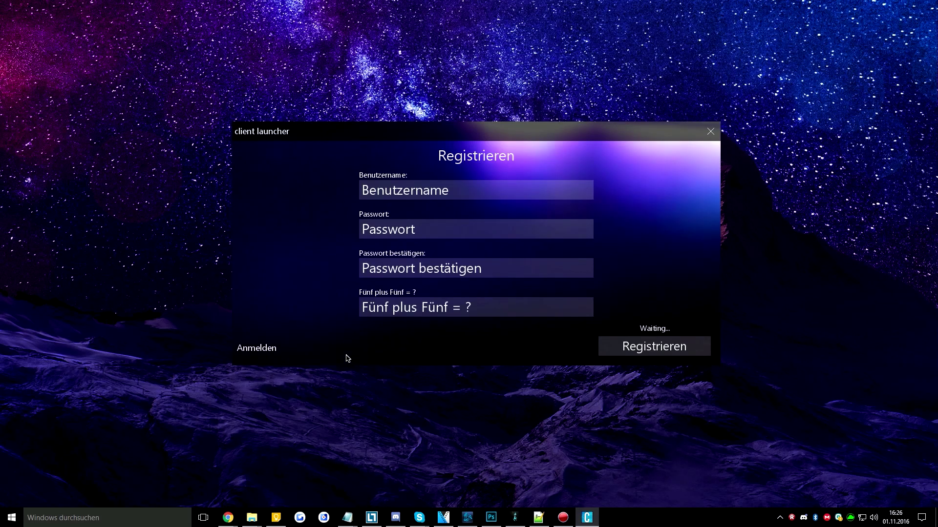
pyautogui.click(472, 197)
pyautogui.write('name')
pyautogui.press('Tab')
pyautogui.press('Tab')
pyautogui.press('Tab')
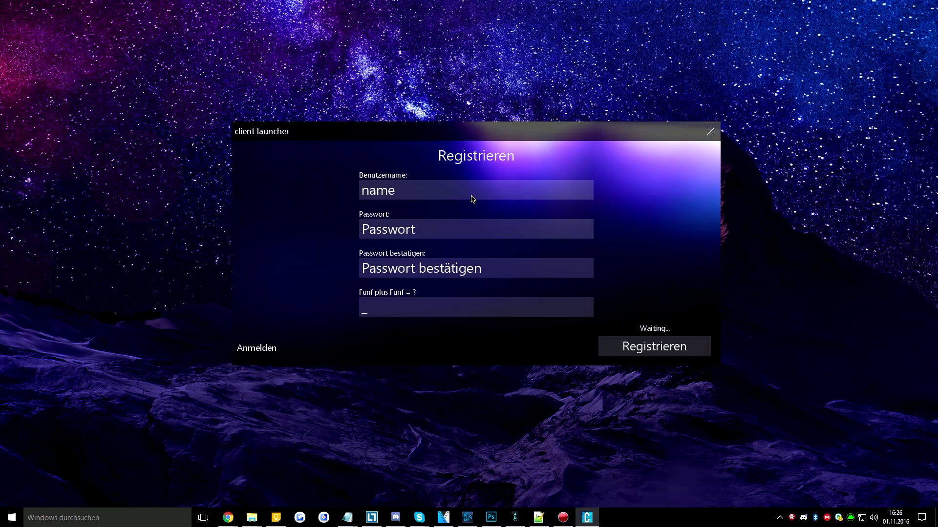
pyautogui.click(486, 275)
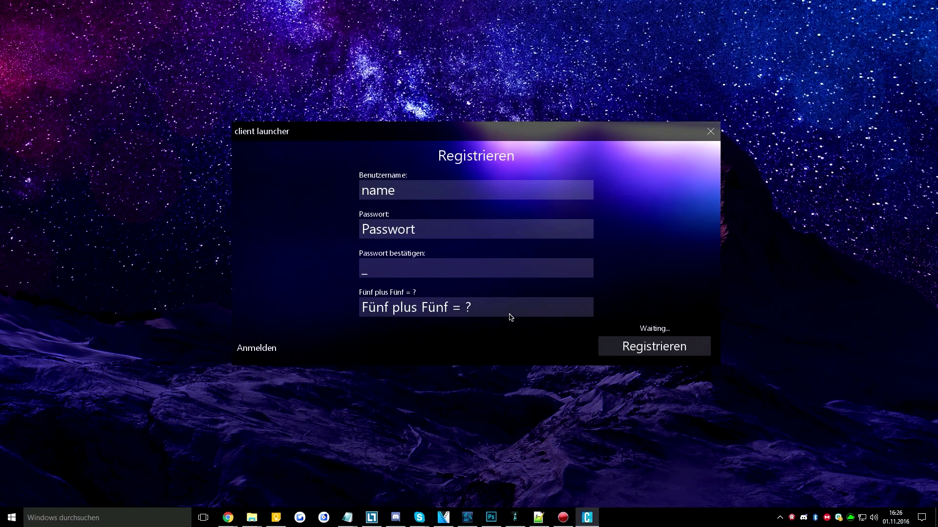
pyautogui.click(479, 310)
pyautogui.write('10')
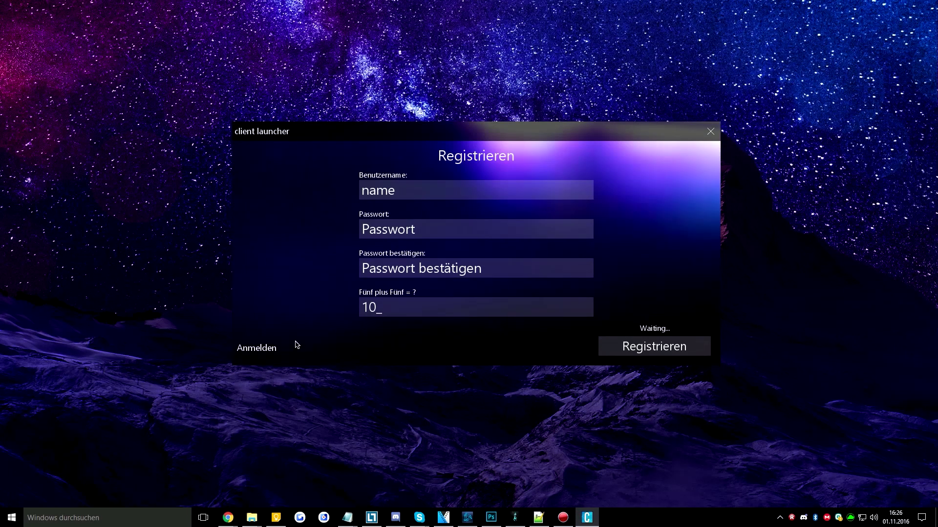
pyautogui.click(261, 349)
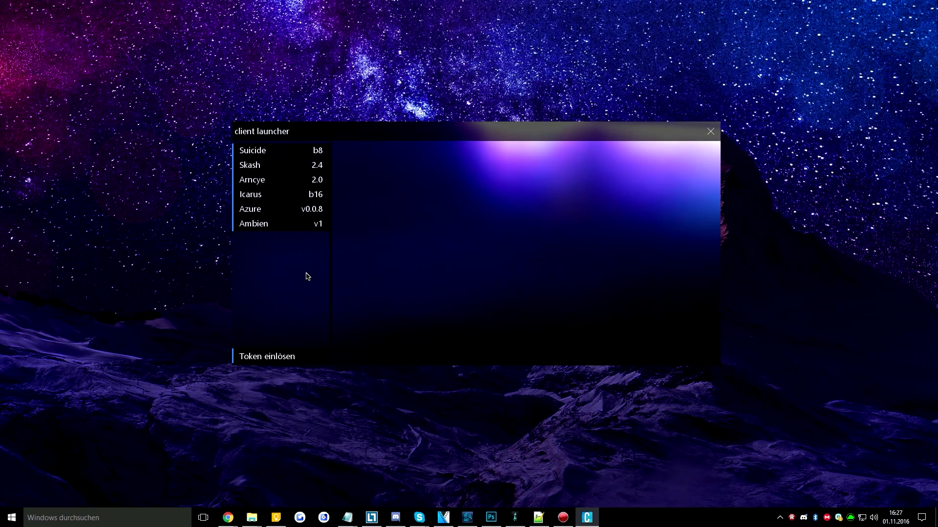
# Step: Compare the play availability and update details of the Azure v0.0.8 and Icarus b16 clients
pyautogui.click(290, 212)
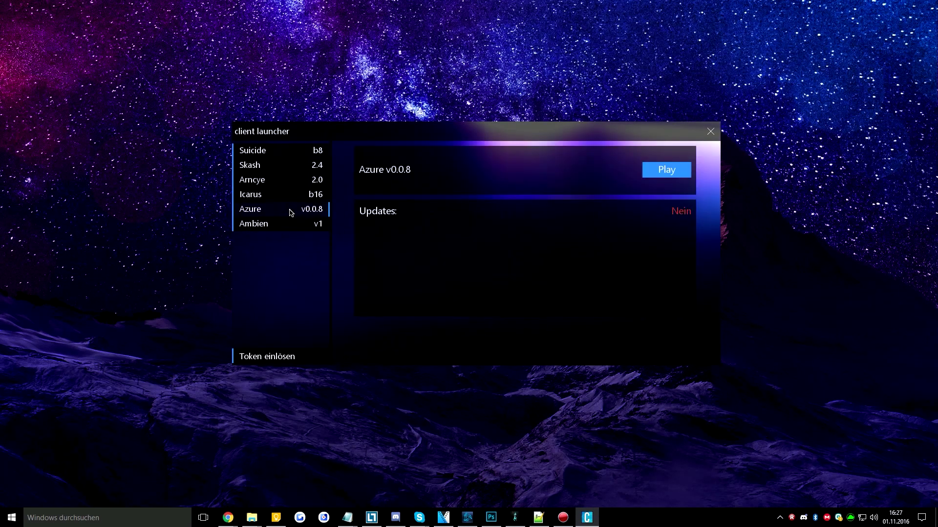
pyautogui.click(287, 201)
pyautogui.click(306, 208)
pyautogui.click(304, 195)
pyautogui.click(304, 211)
pyautogui.click(310, 201)
pyautogui.click(331, 213)
pyautogui.click(313, 198)
pyautogui.click(303, 212)
pyautogui.click(301, 197)
pyautogui.click(287, 212)
pyautogui.click(282, 199)
pyautogui.click(287, 215)
pyautogui.click(284, 199)
pyautogui.click(284, 213)
pyautogui.click(284, 200)
# Step: Check the access and update status of the Ambien v1 and Suicide b8 clients
pyautogui.click(279, 225)
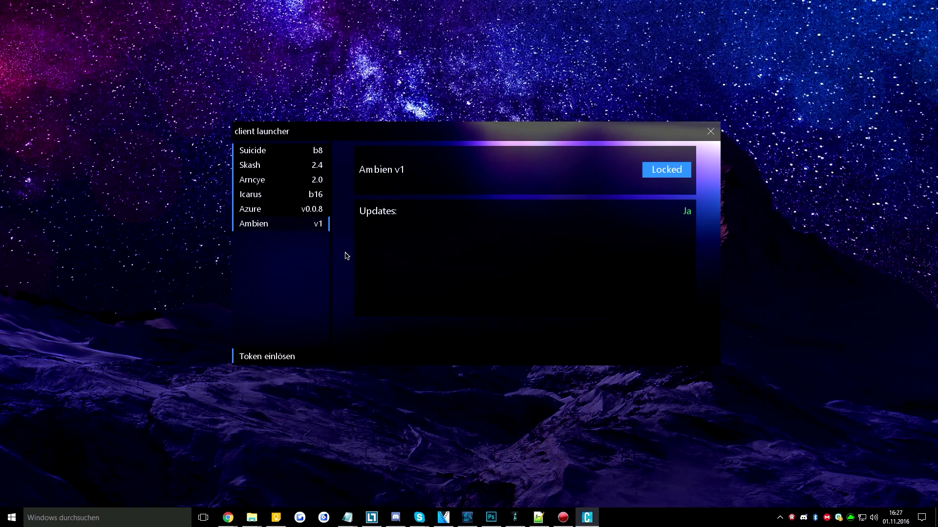
pyautogui.click(307, 156)
pyautogui.click(311, 228)
# Step: Open the token redemption form, paste the copied access token into the Token field, and redeem it
pyautogui.click(296, 357)
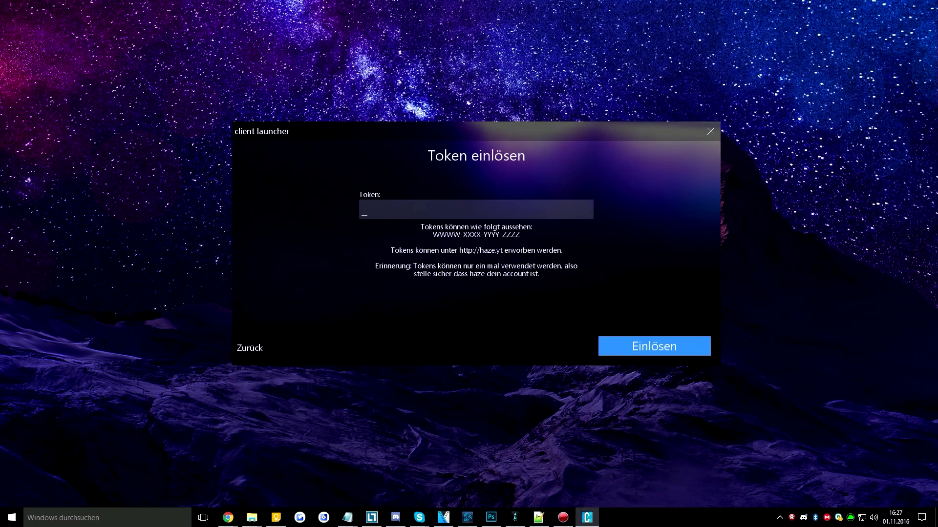
pyautogui.hotkey('alt', 'Tab')
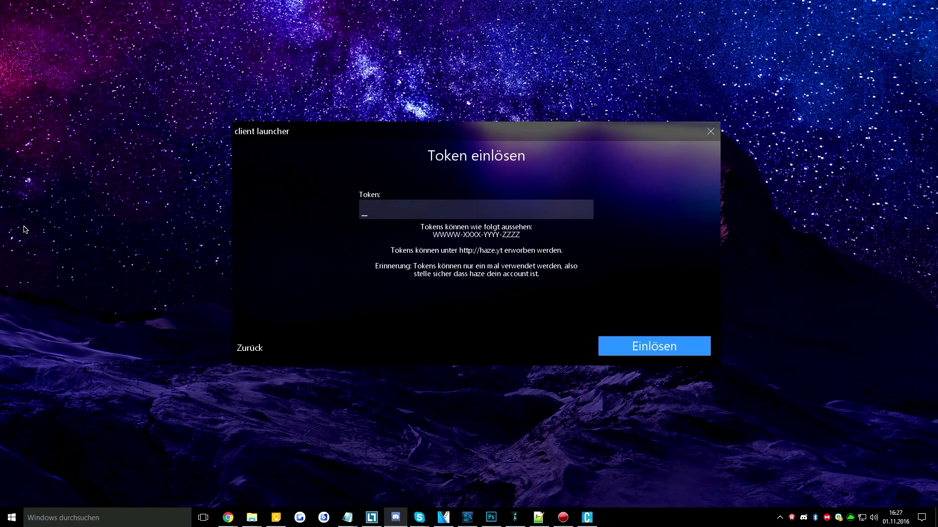
pyautogui.hotkey('alt', 'Tab')
pyautogui.hotkey('ctrl', 'v')
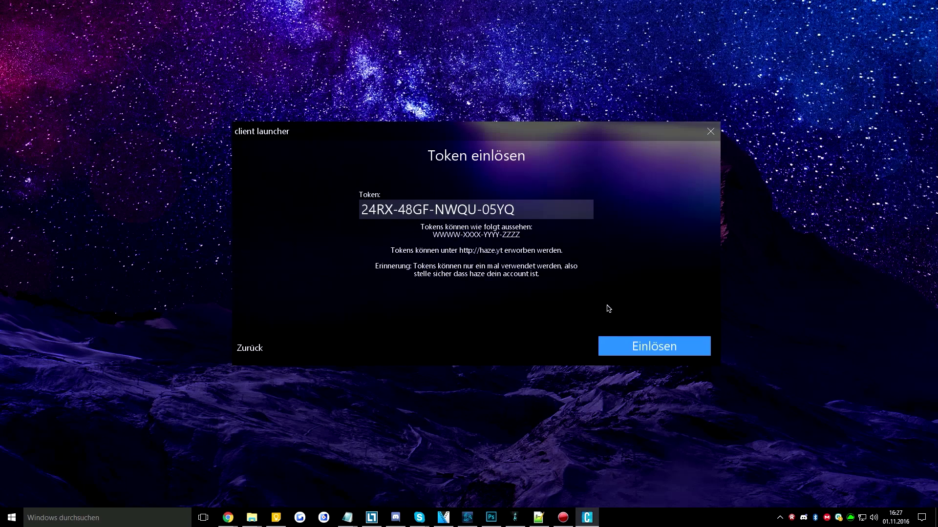
pyautogui.click(615, 345)
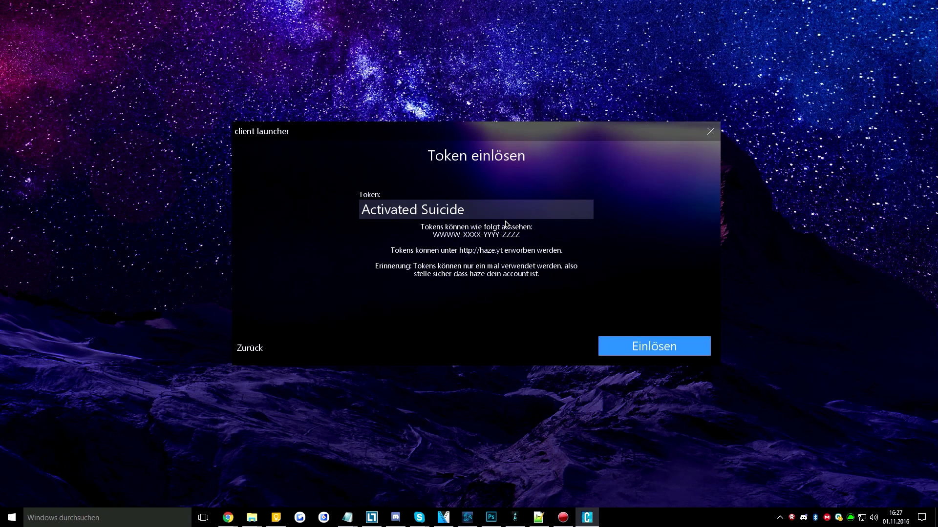
# Step: Reopen an empty redemption form, paste and redeem a second access token, and return to the client list
pyautogui.hotkey('alt', 'Tab')
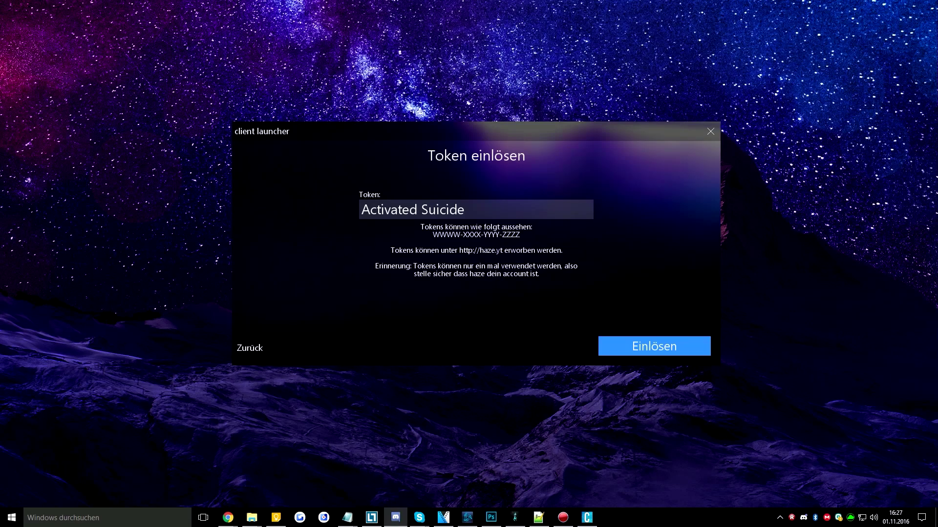
pyautogui.hotkey('alt', 'Tab')
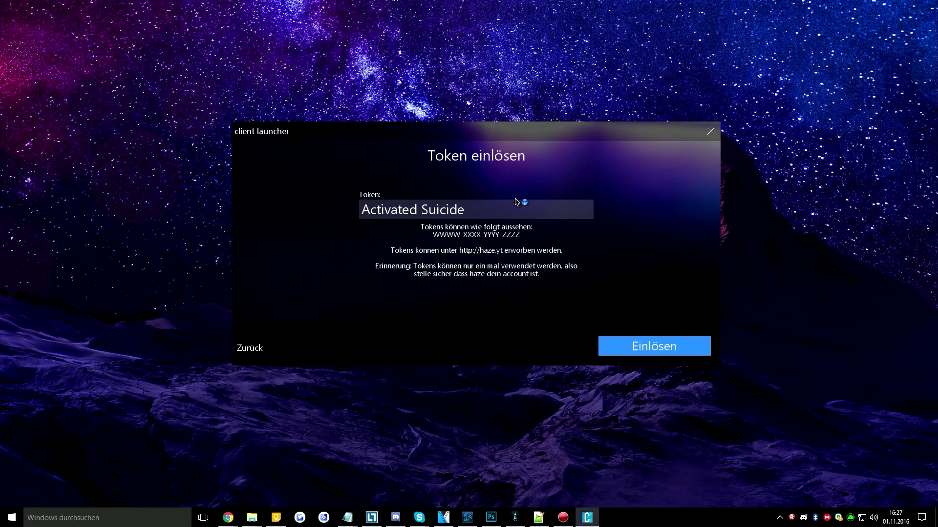
pyautogui.click(249, 350)
pyautogui.click(274, 353)
pyautogui.click(523, 205)
pyautogui.hotkey('ctrl', 'v')
pyautogui.click(639, 336)
pyautogui.click(266, 350)
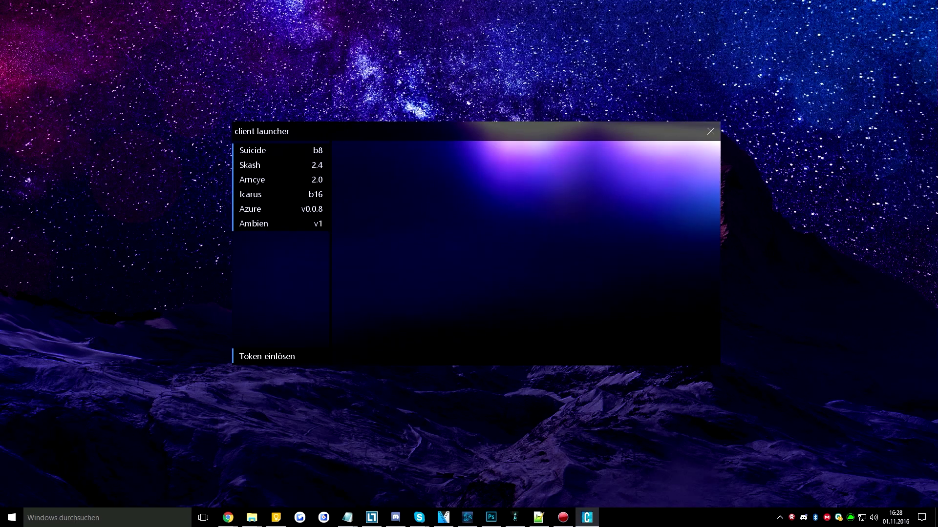
# Step: Redeem a third copied access token through the Token field and go back to the client list
pyautogui.hotkey('alt', 'Tab')
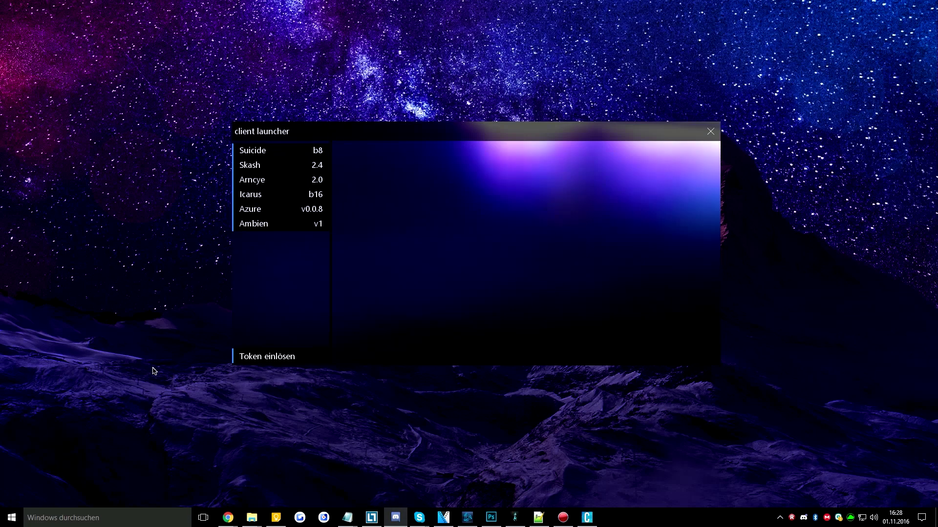
pyautogui.click(309, 365)
pyautogui.click(459, 215)
pyautogui.hotkey('ctrl', 'v')
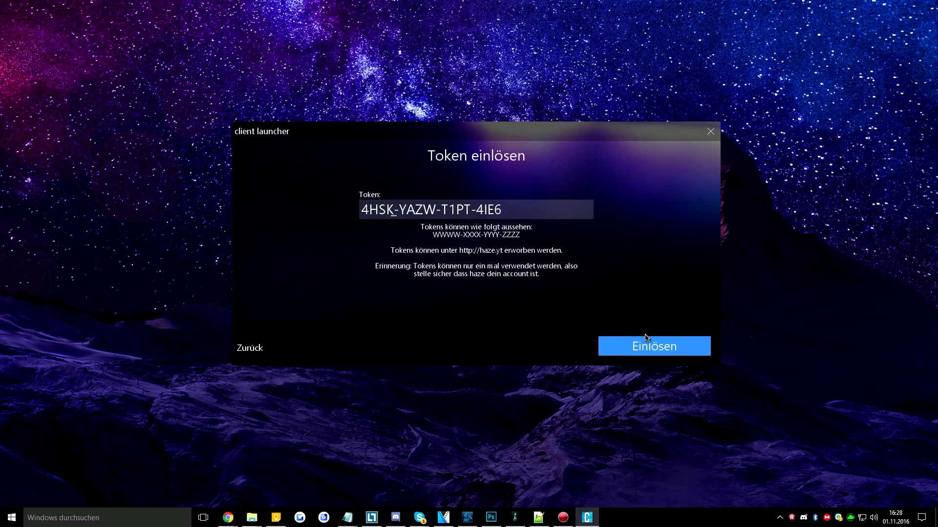
pyautogui.click(646, 337)
pyautogui.click(248, 349)
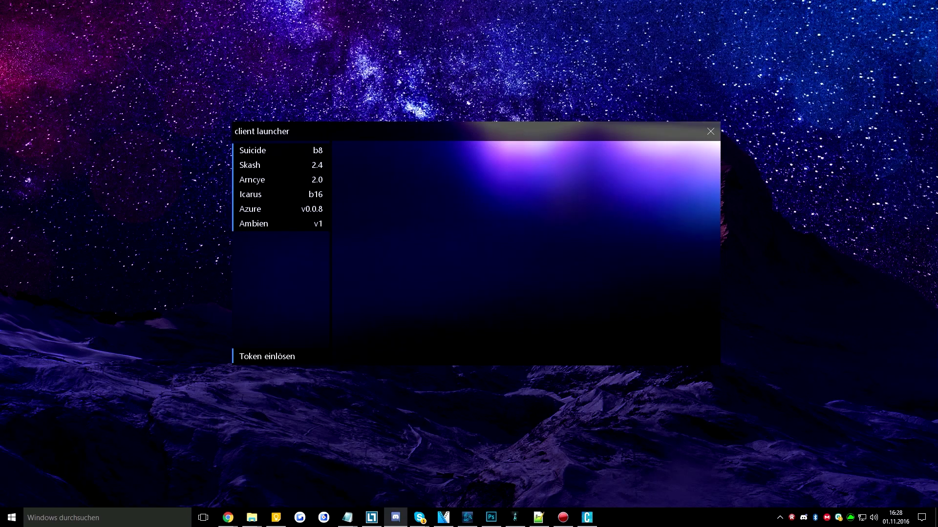
# Step: Paste and redeem a fourth access token in the redemption form, ending at the client list
pyautogui.click(270, 361)
pyautogui.hotkey('ctrl', 'v')
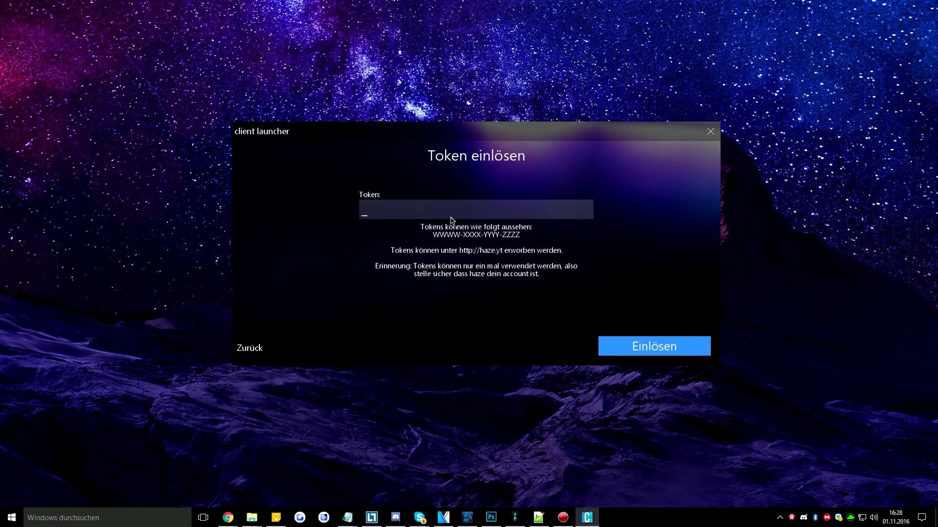
pyautogui.click(659, 352)
pyautogui.click(247, 348)
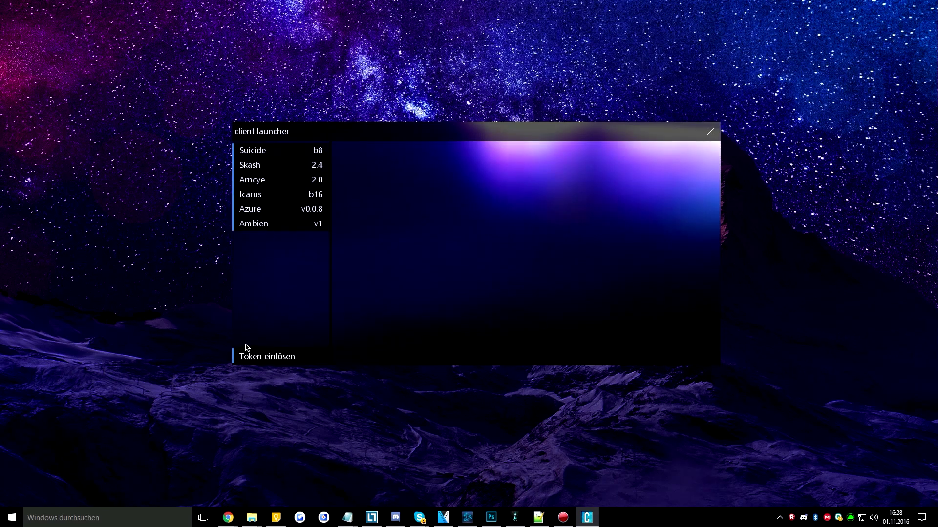
# Step: Review the access status of the Ambien, Suicide, Azure, Icarus, Arncye and Skash clients after redeeming the tokens
pyautogui.click(300, 226)
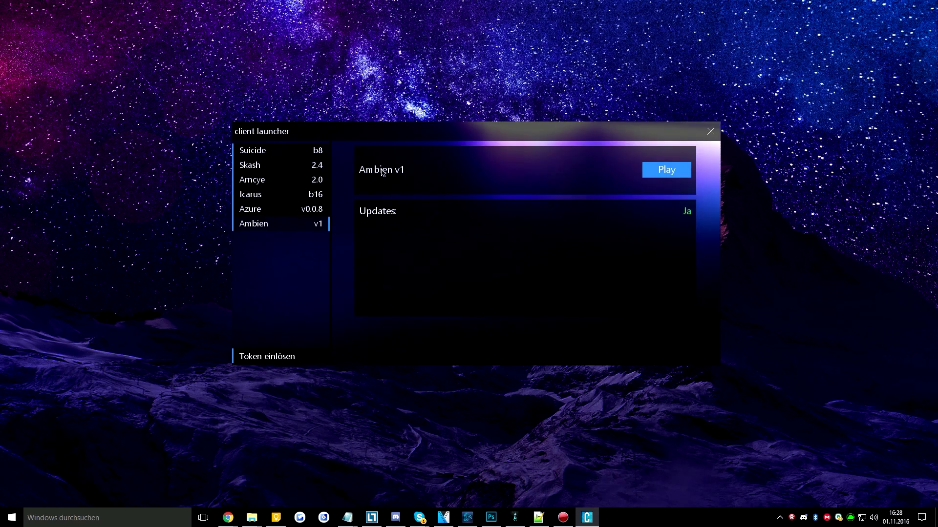
pyautogui.click(300, 156)
pyautogui.click(297, 228)
pyautogui.click(292, 215)
pyautogui.click(288, 195)
pyautogui.click(288, 181)
pyautogui.click(287, 165)
pyautogui.click(293, 153)
# Step: Launch the Ambien v1 client and maximize its game window
pyautogui.click(277, 226)
pyautogui.click(669, 173)
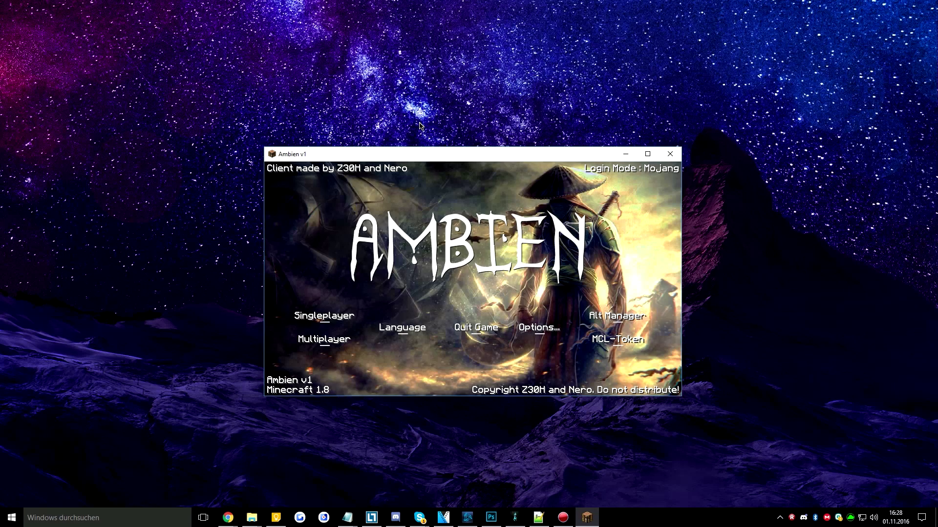
pyautogui.doubleClick(488, 154)
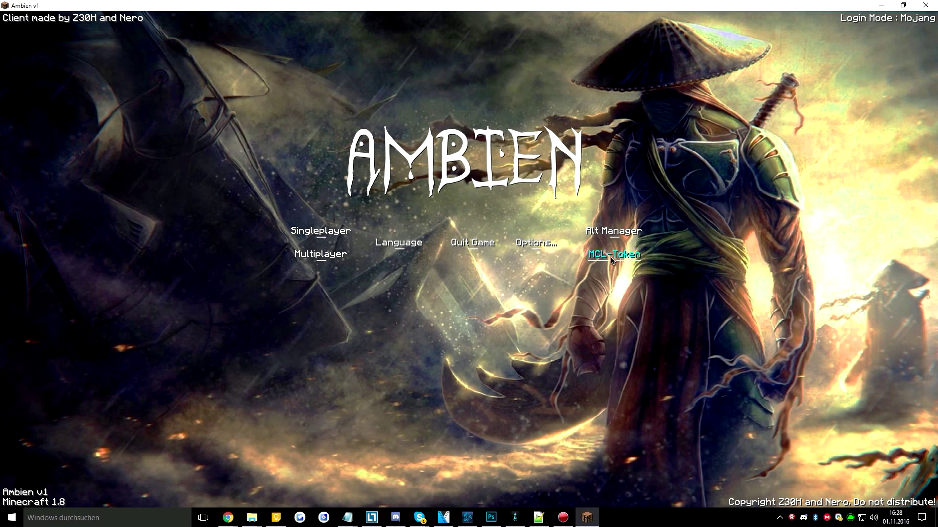
# Step: Look at Ambien's Alt Manager, return to the main menu, and close the game
pyautogui.click(620, 234)
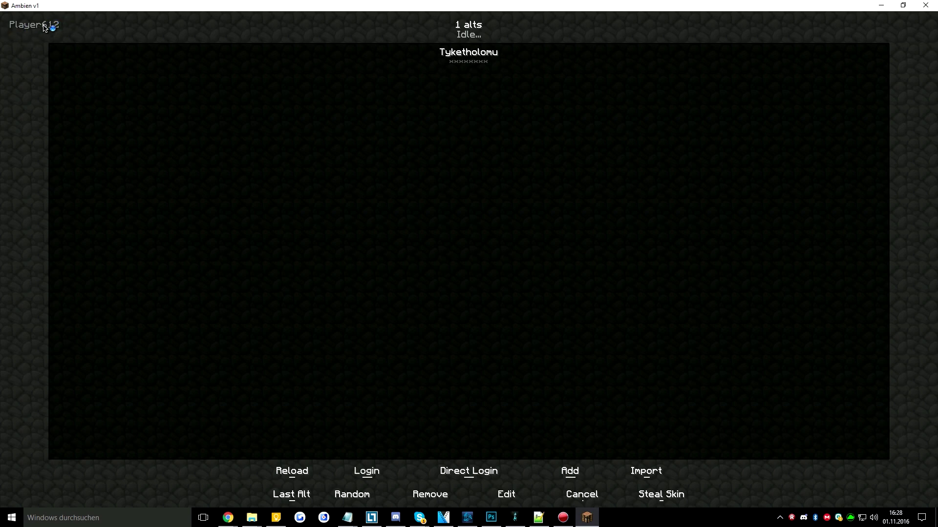
pyautogui.click(583, 494)
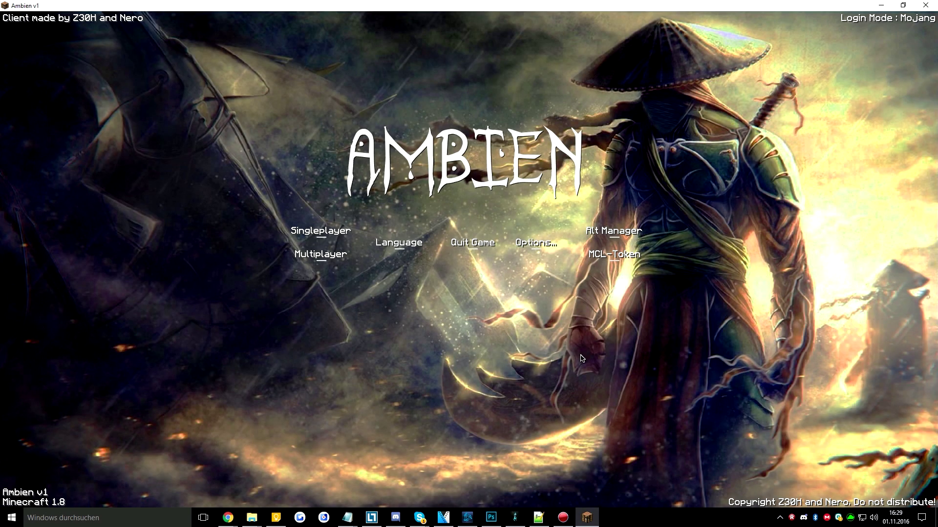
pyautogui.click(926, 5)
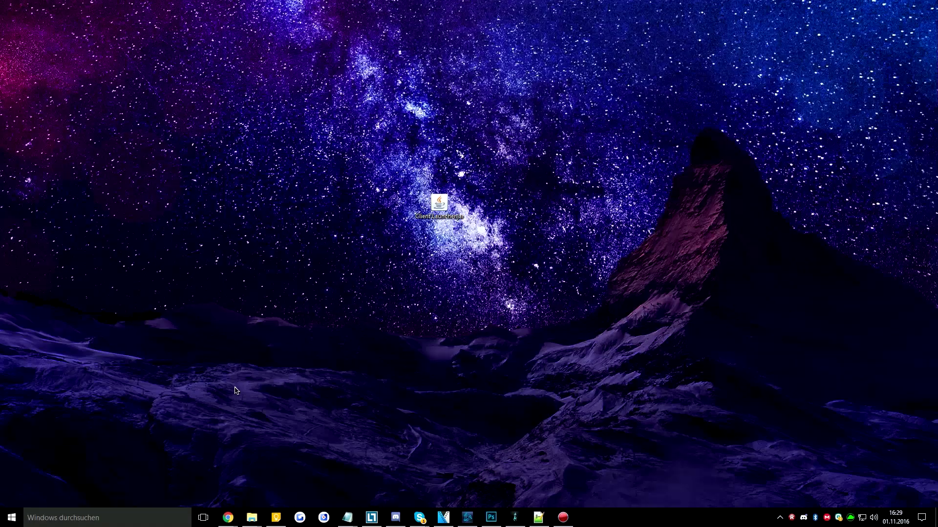
# Step: Restart the client launcher, log in with the saved credentials, and move its window slightly higher on the desktop
pyautogui.doubleClick(459, 213)
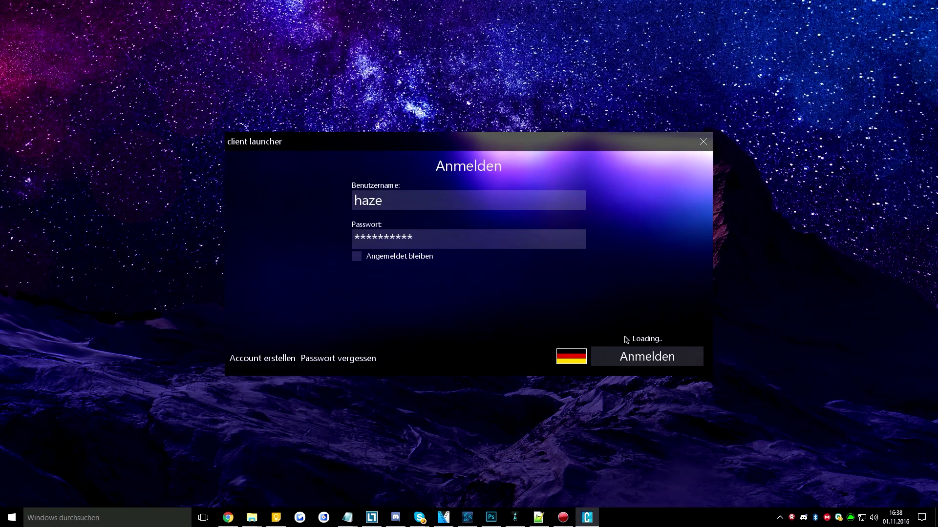
pyautogui.click(641, 355)
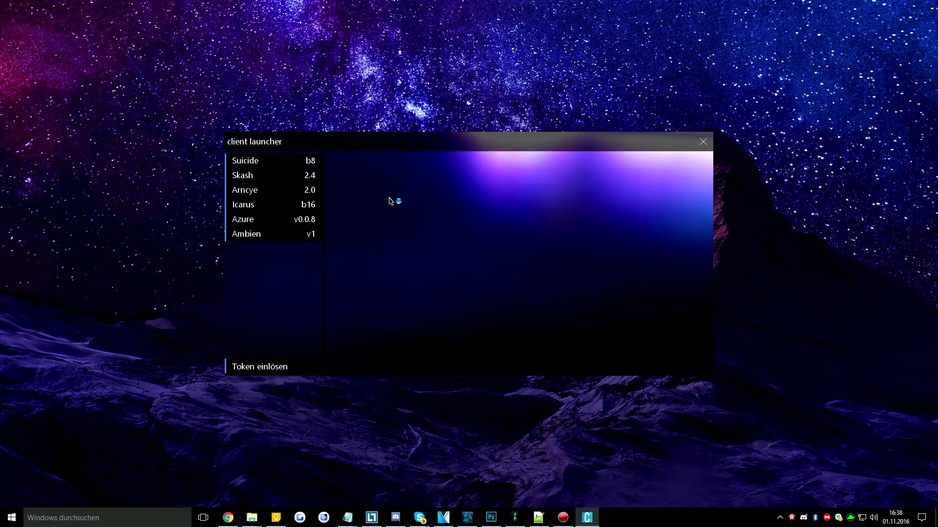
pyautogui.moveTo(428, 149); pyautogui.dragTo(417, 127)
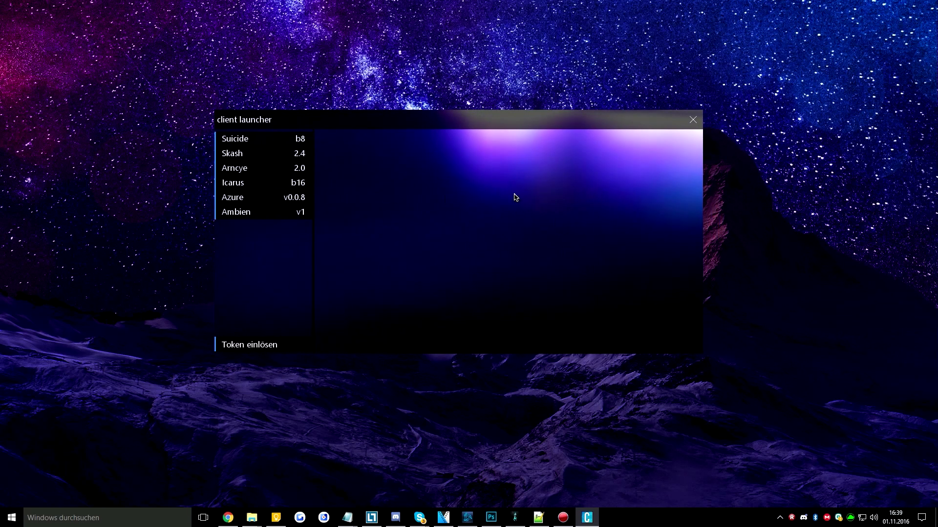